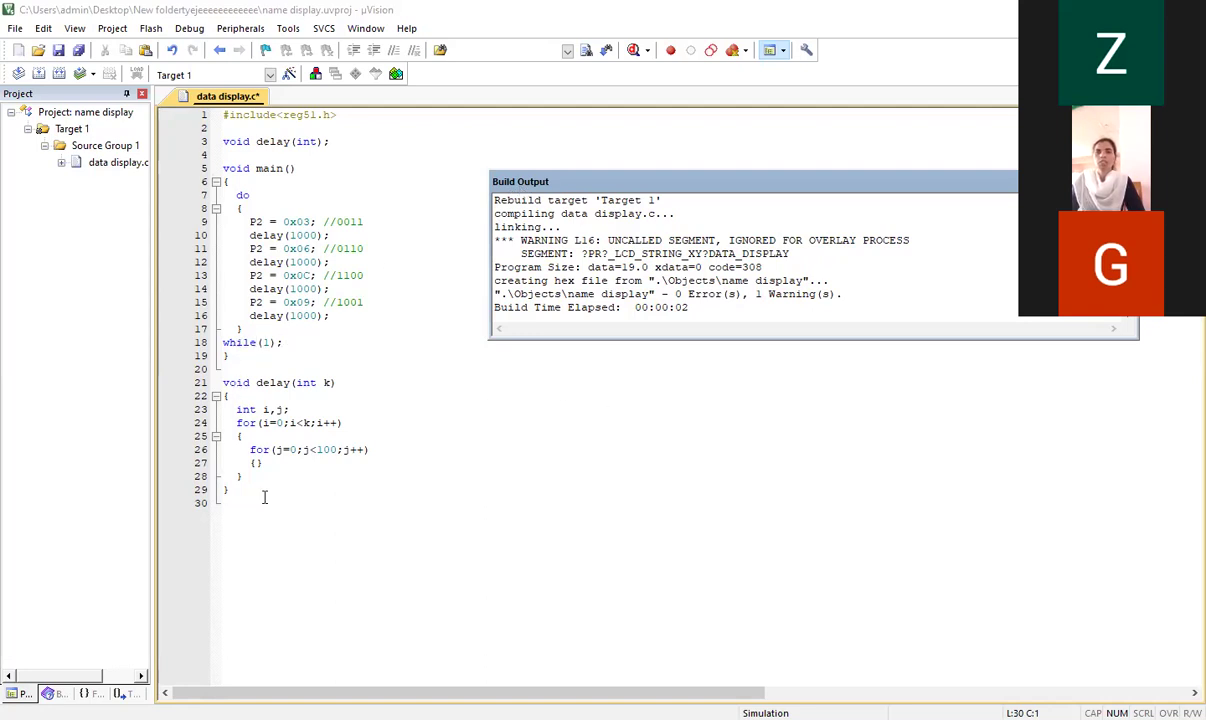
Compile data display.c and build the target files of the name display project.
click(18, 76)
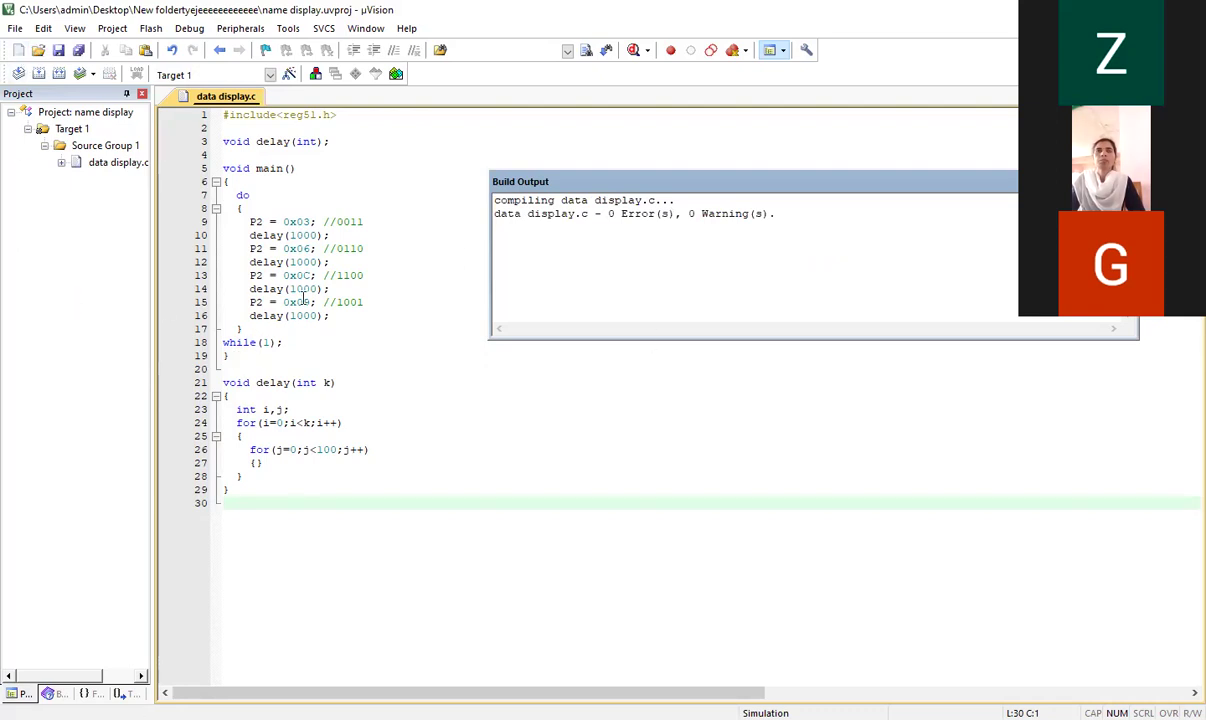
click(18, 73)
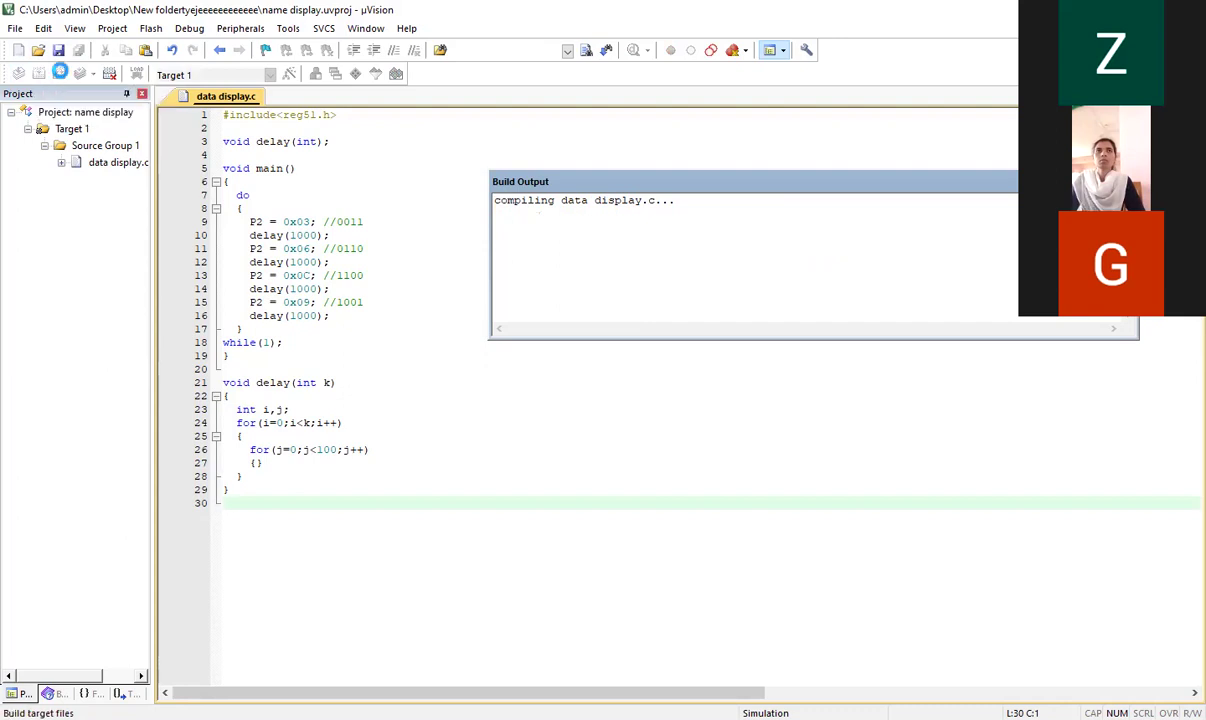
click(60, 74)
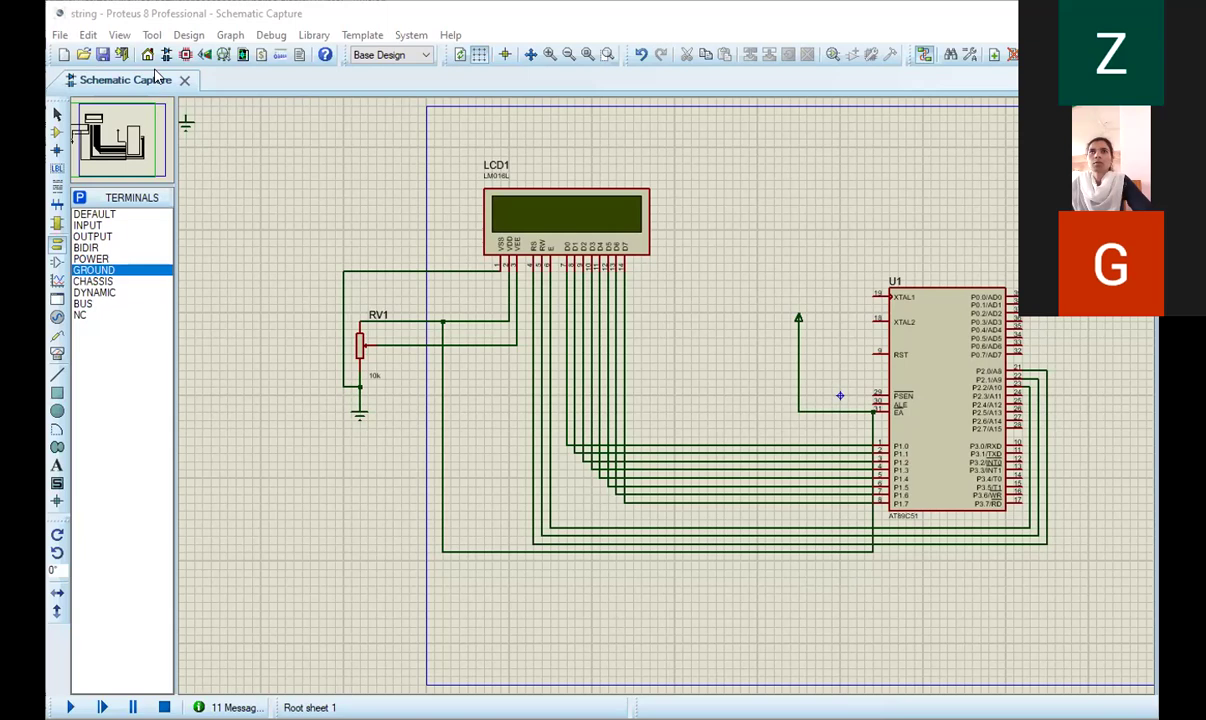
Switch to Proteus and open the motort project from the Documents folder, saving the changes to the current project.
click(62, 35)
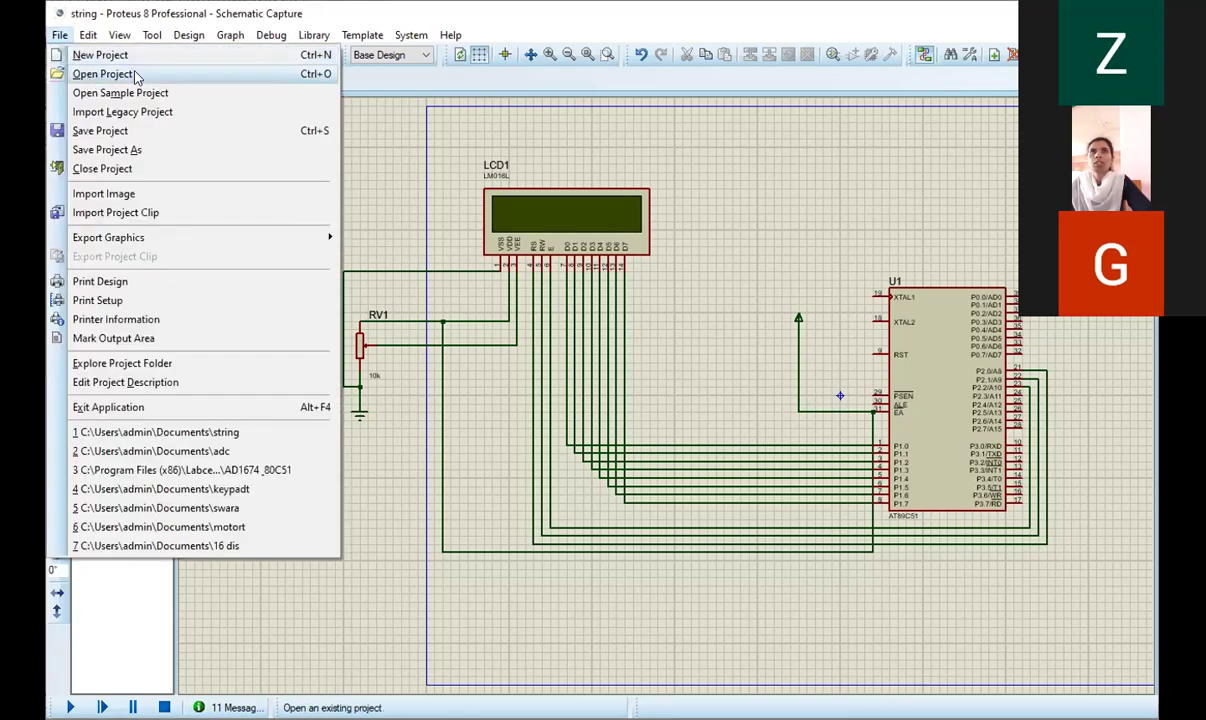
click(103, 74)
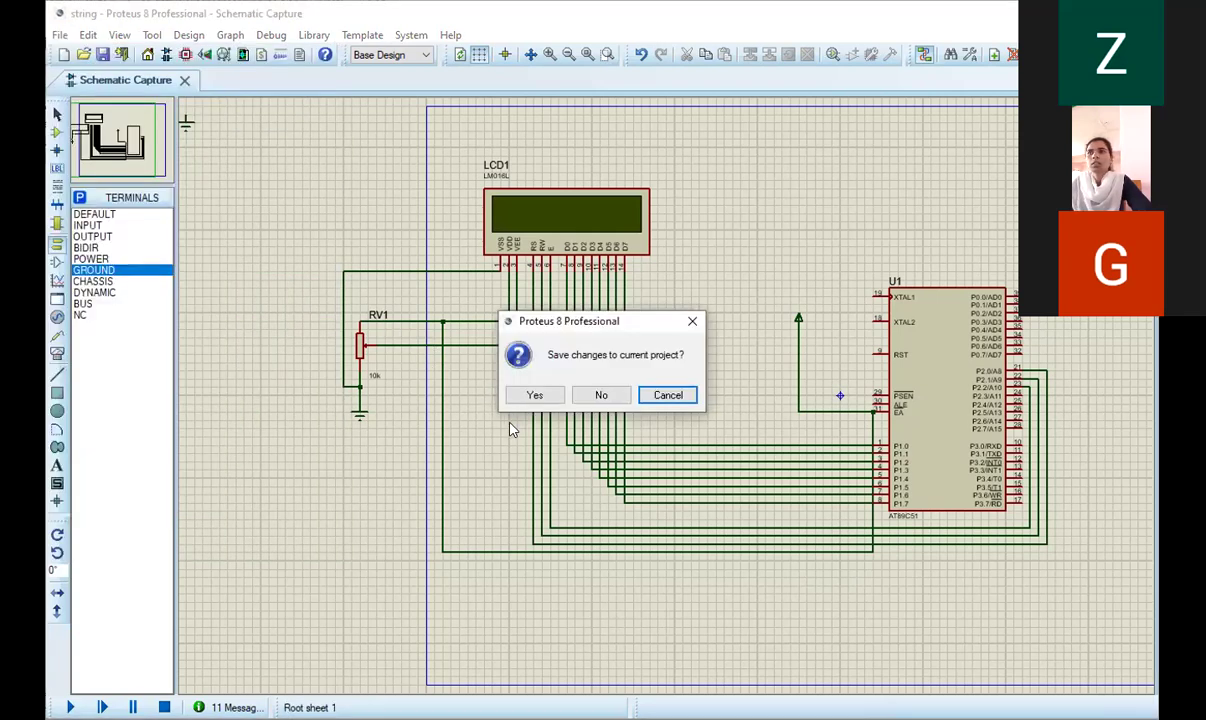
click(533, 395)
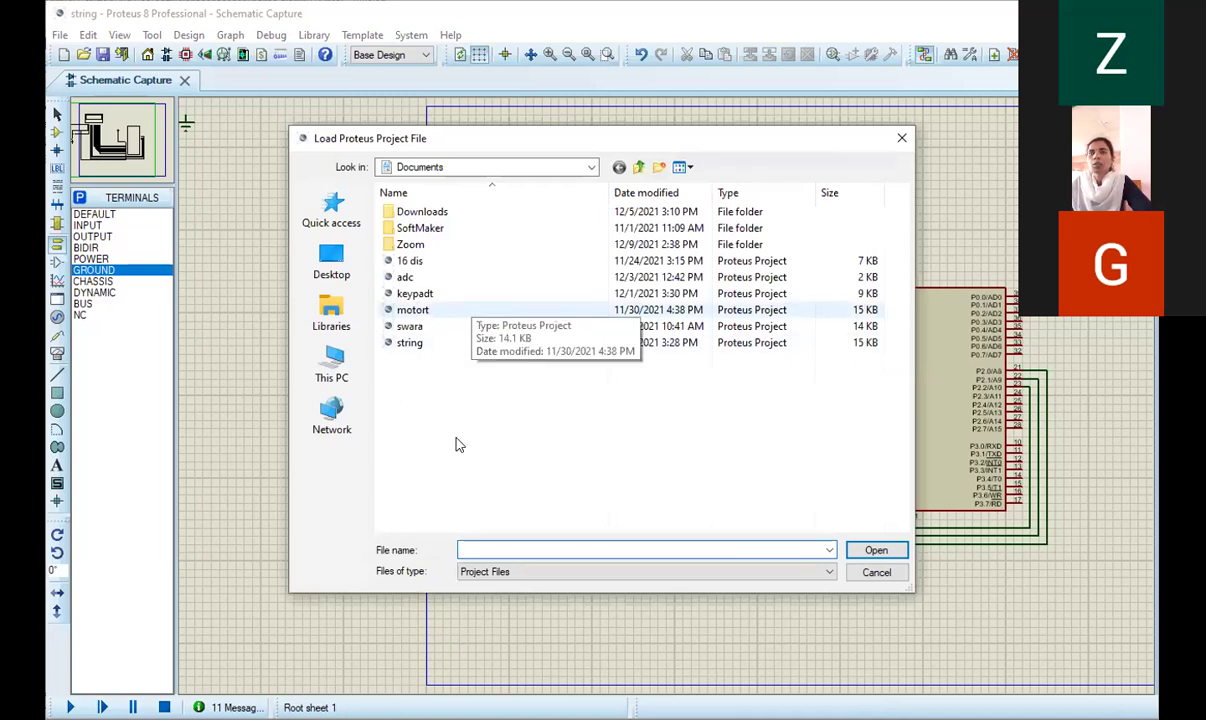
click(440, 309)
click(876, 549)
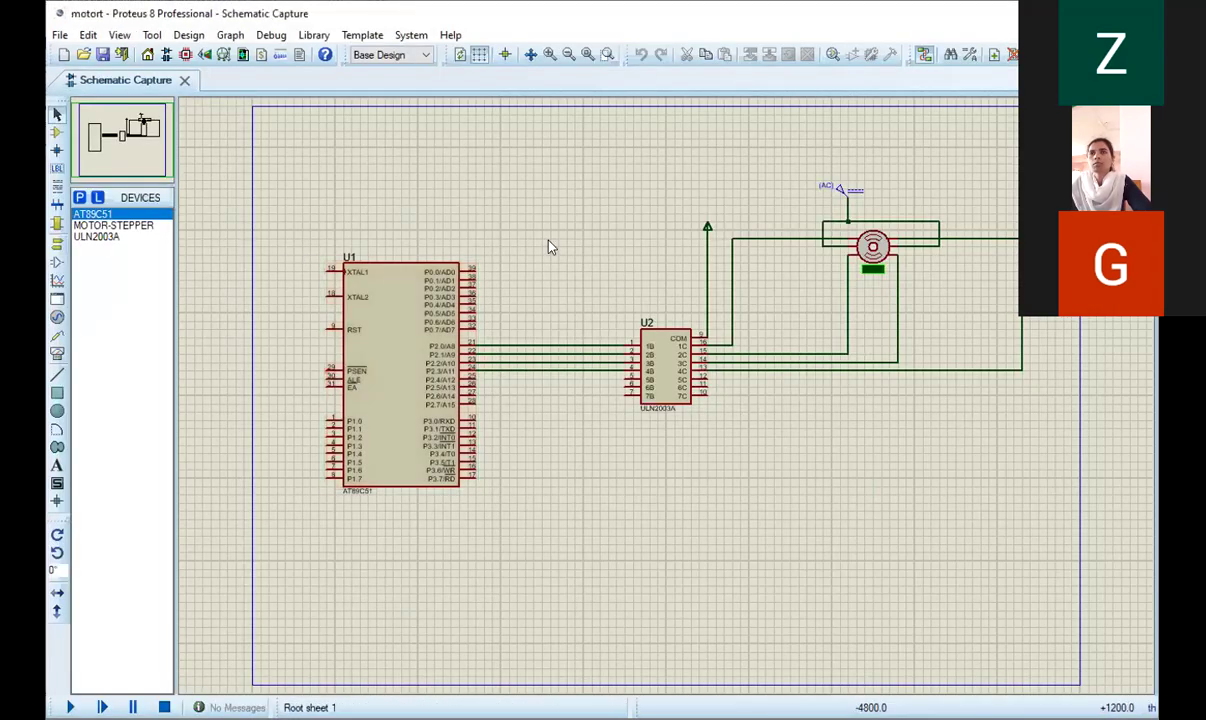
click(105, 142)
drag(105, 142, 123, 143)
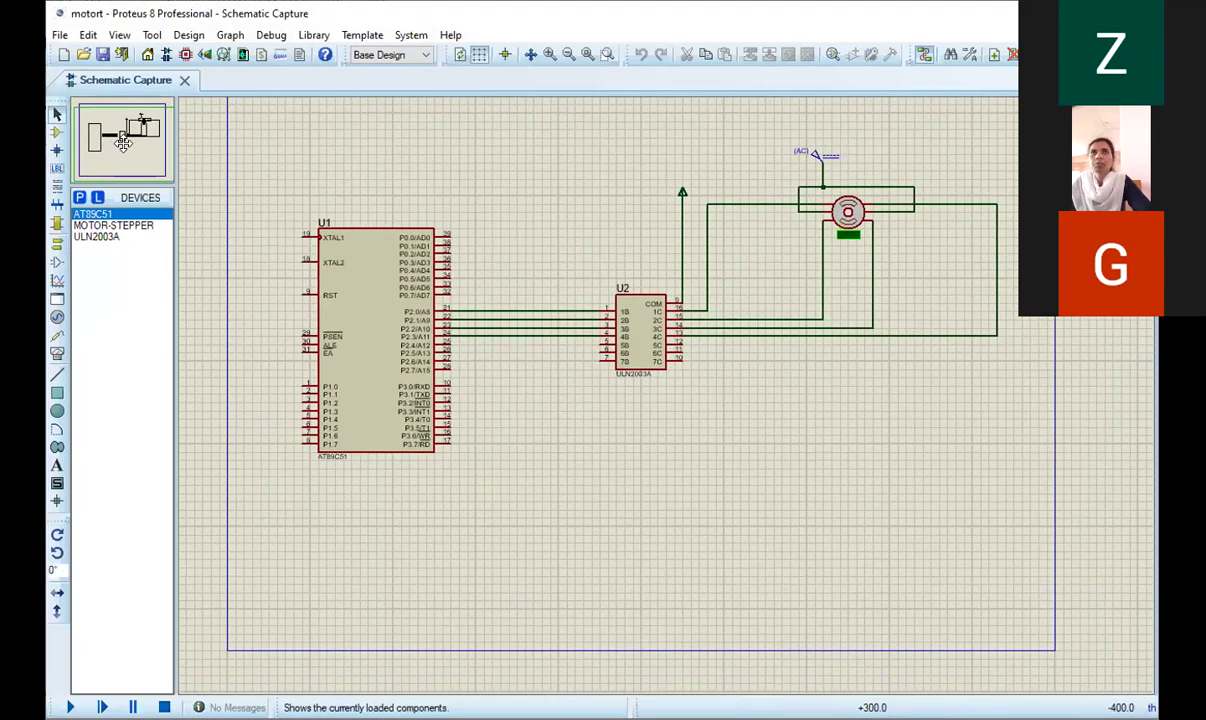
click(123, 143)
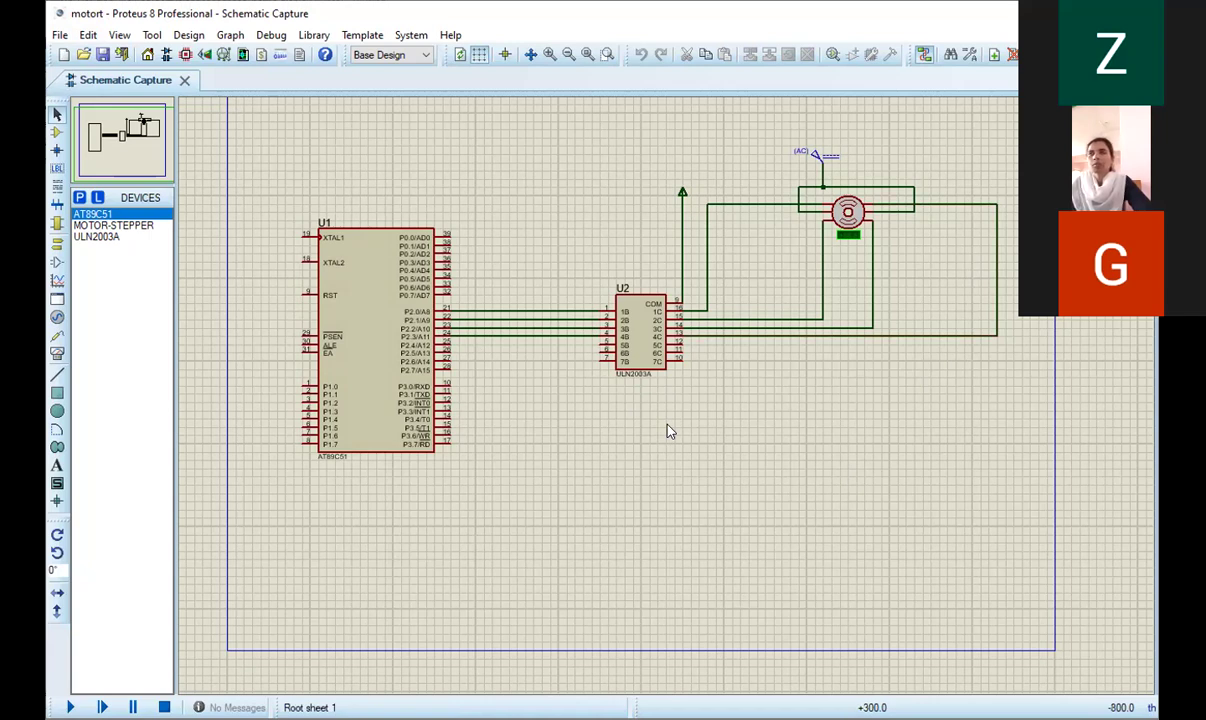
click(60, 37)
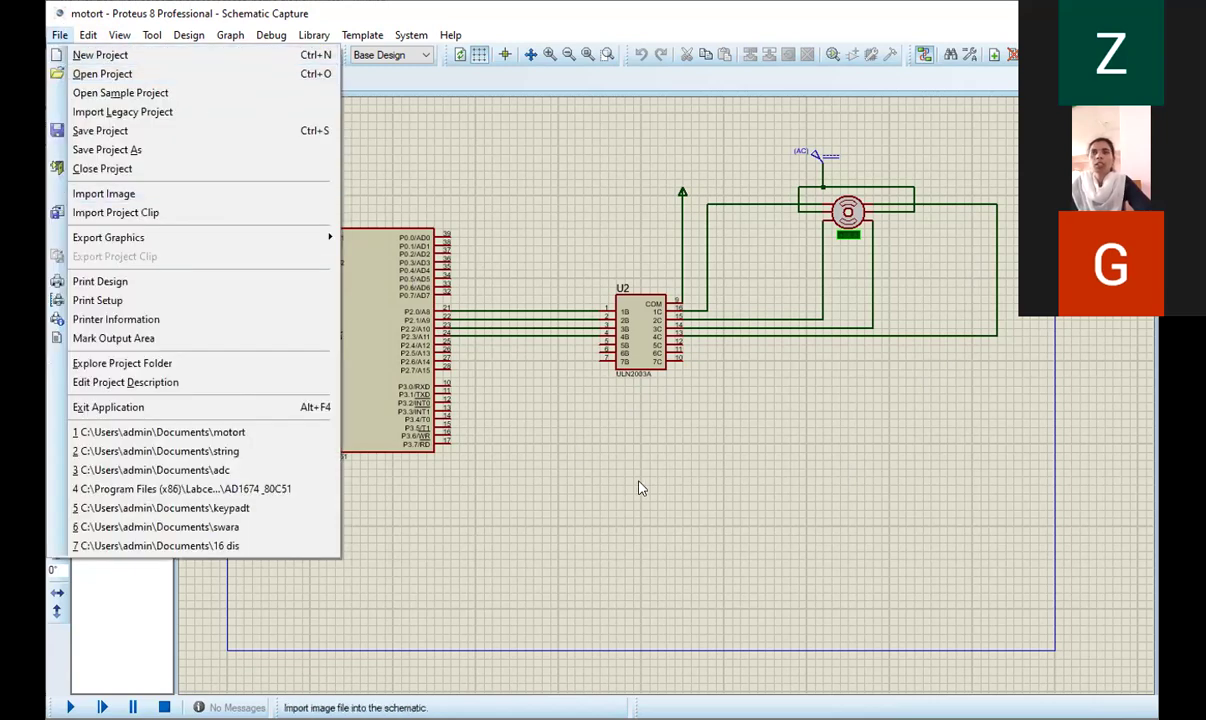
click(605, 458)
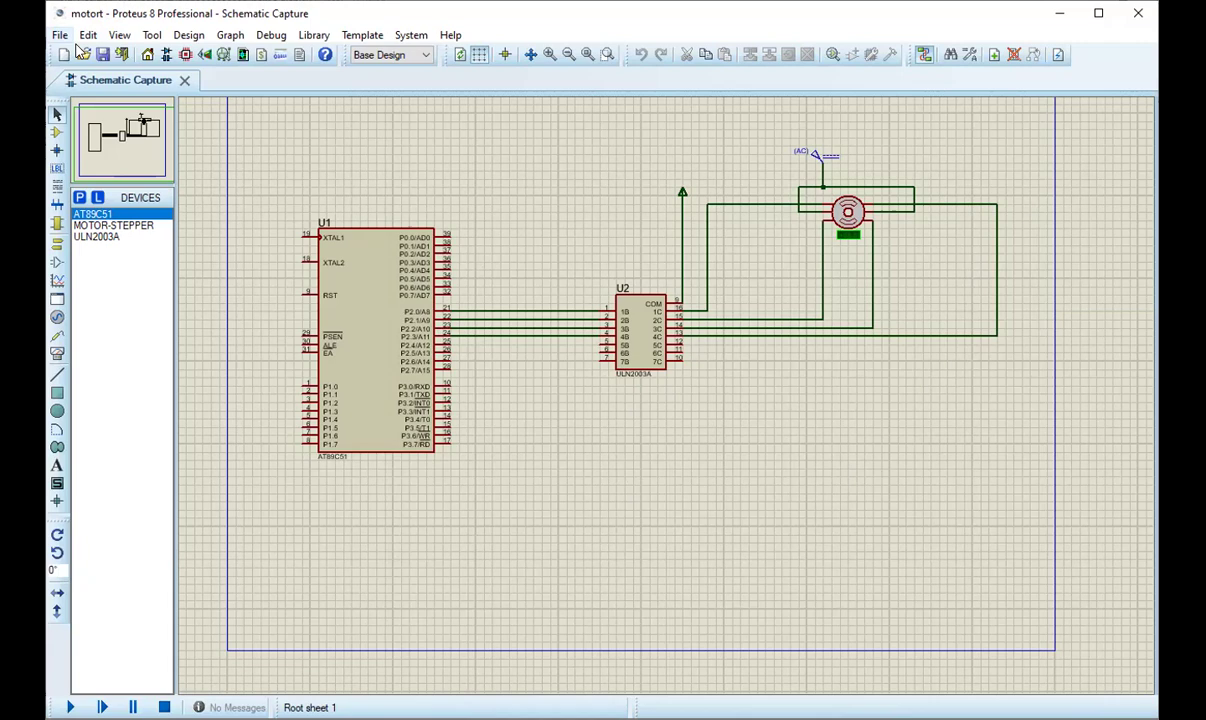
Start a new project and name it tttrrrrrr.pdsprj in the Documents folder.
click(84, 36)
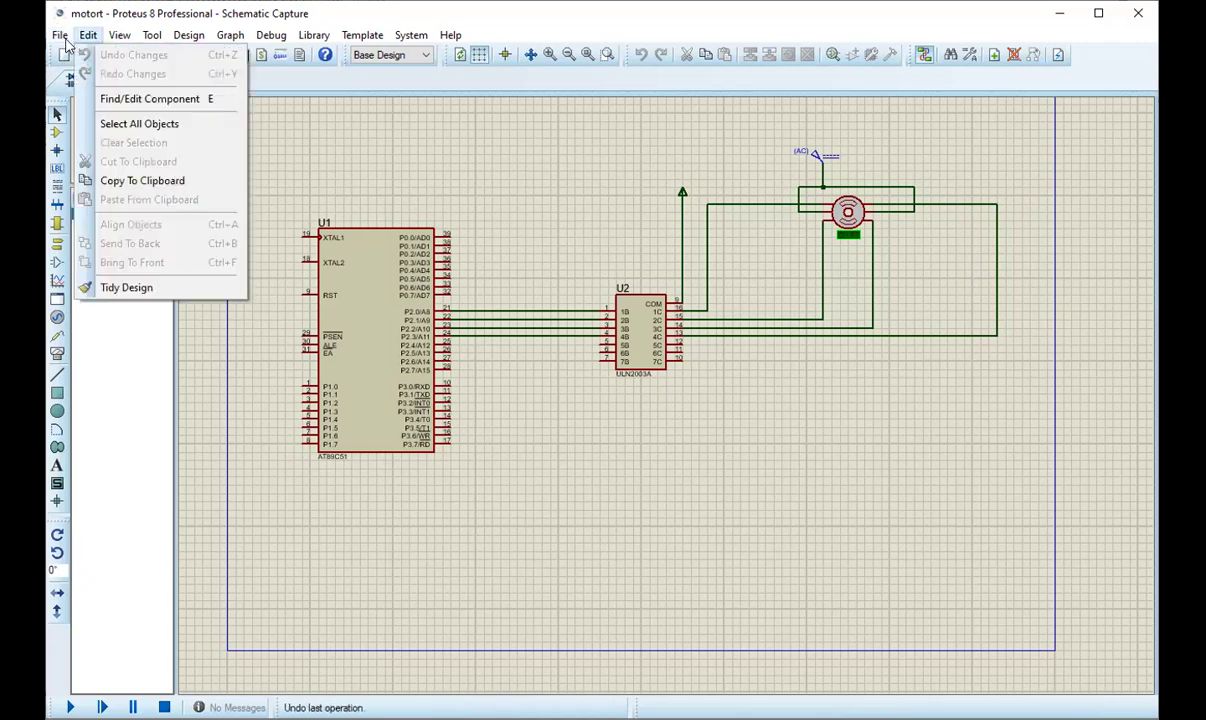
mouse_move(63, 38)
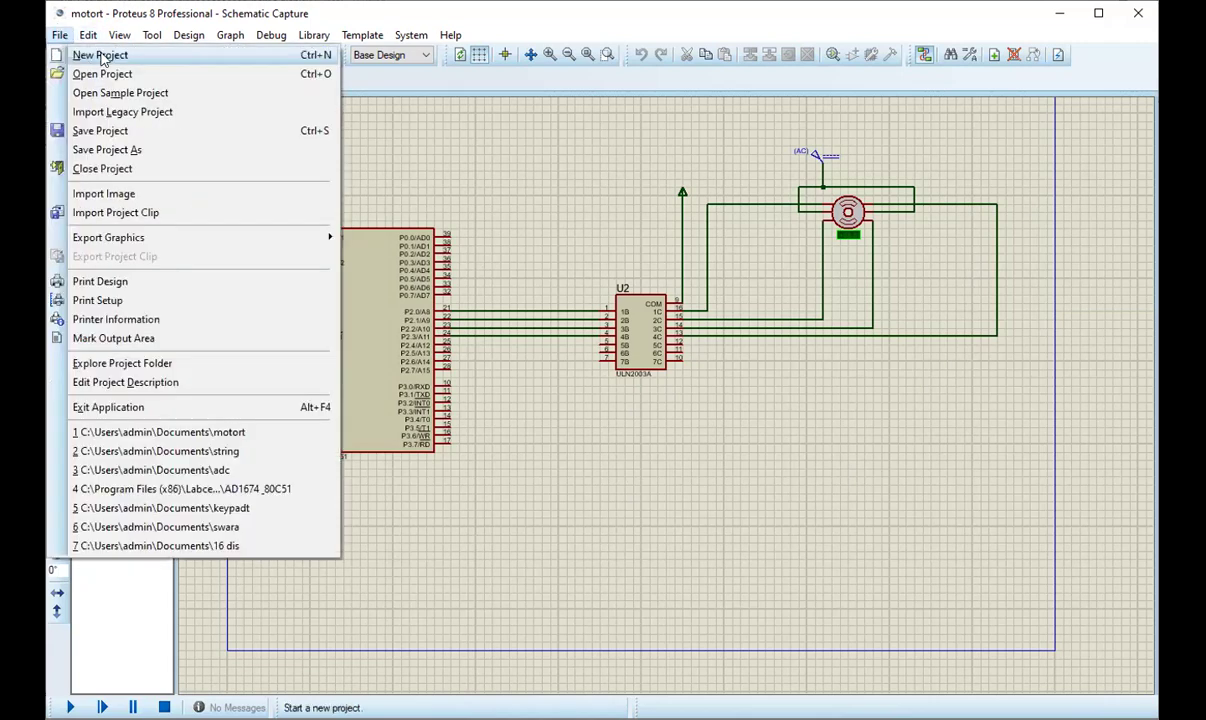
click(102, 56)
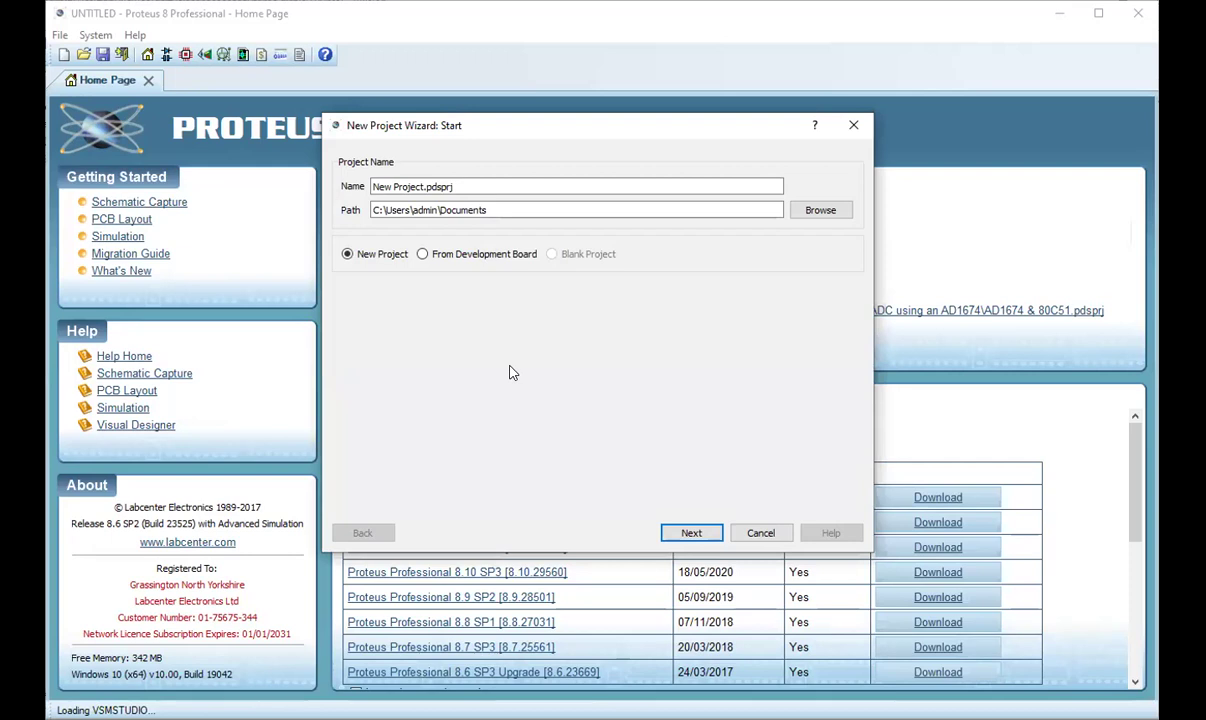
click(424, 187)
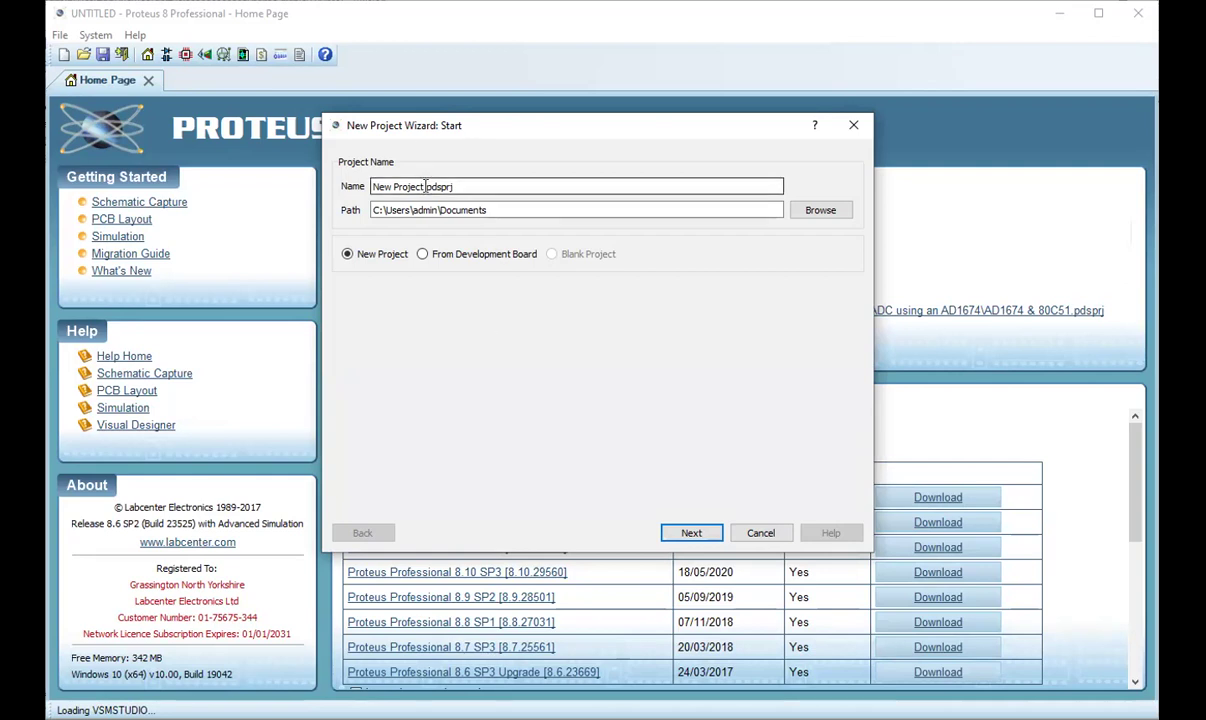
drag(426, 187, 350, 196)
text(ttt)
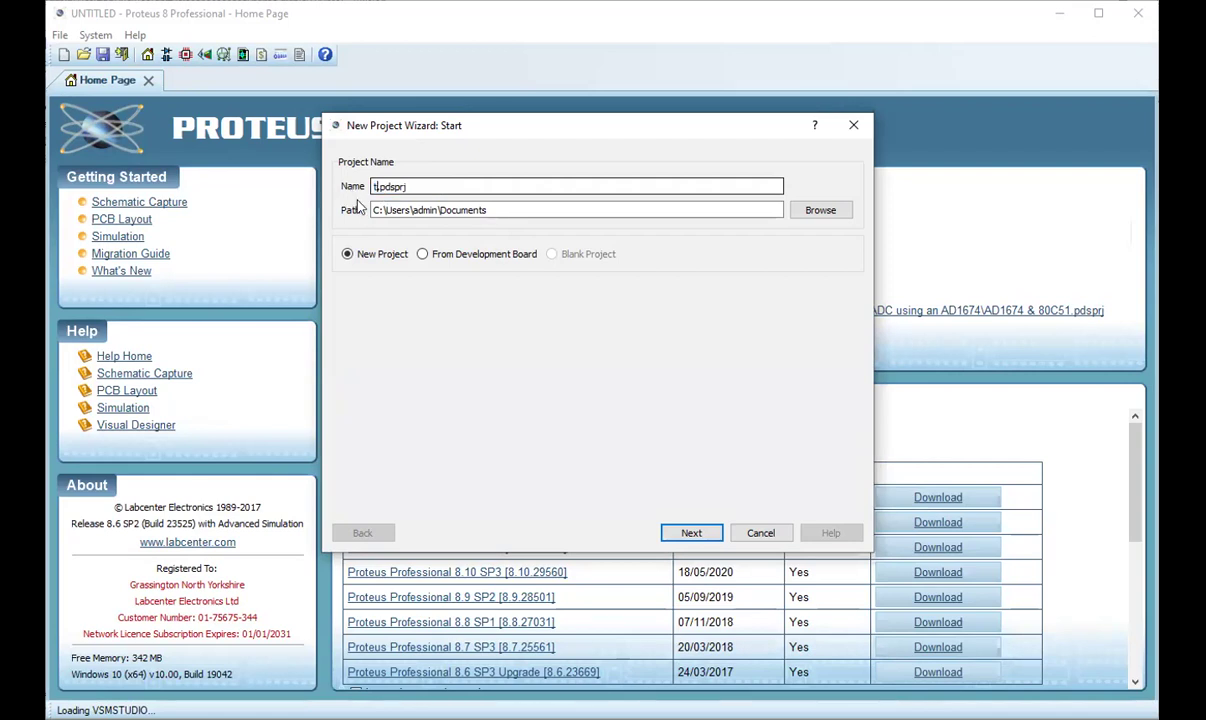
text(rrrrrr)
Create the project with the DEFAULT schematic template, without a PCB layout and without a firmware project.
click(691, 533)
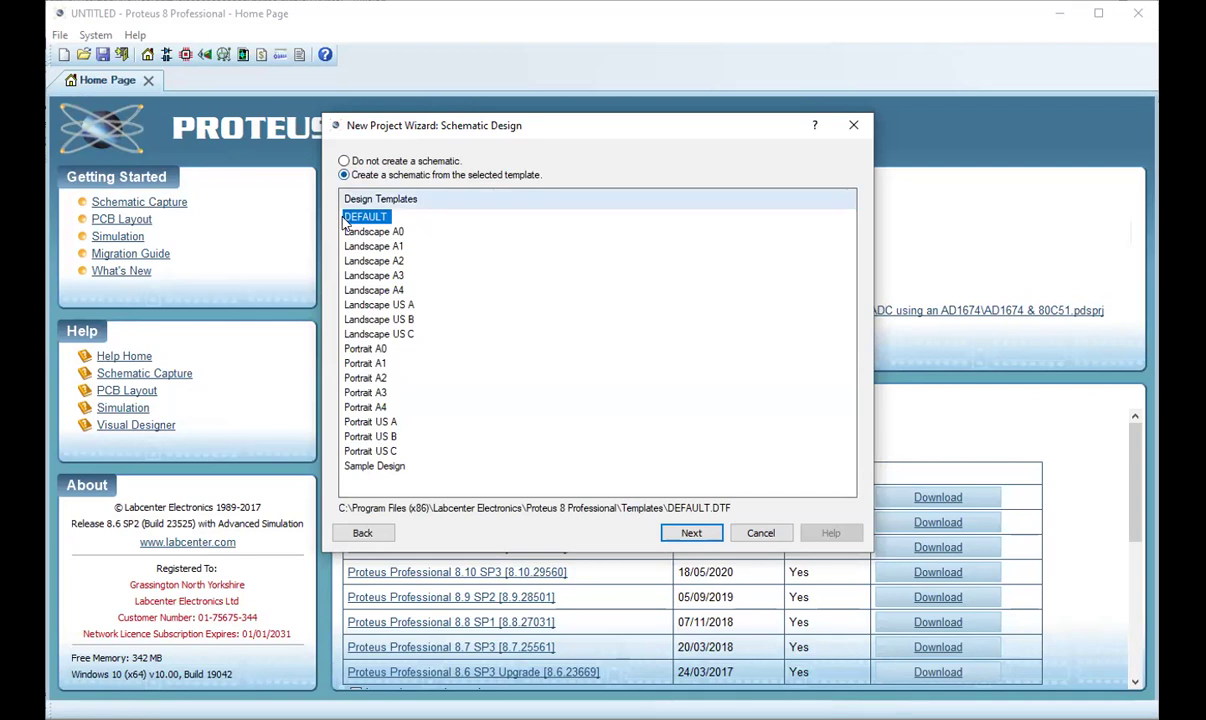
click(686, 533)
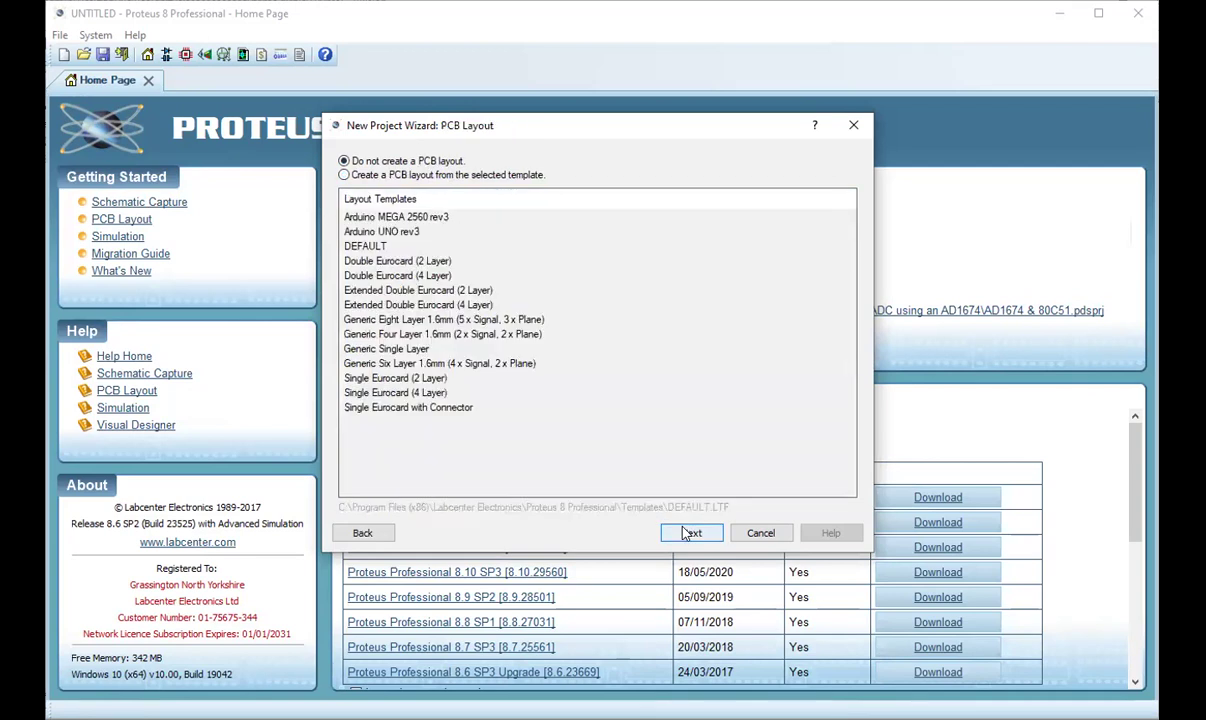
click(686, 533)
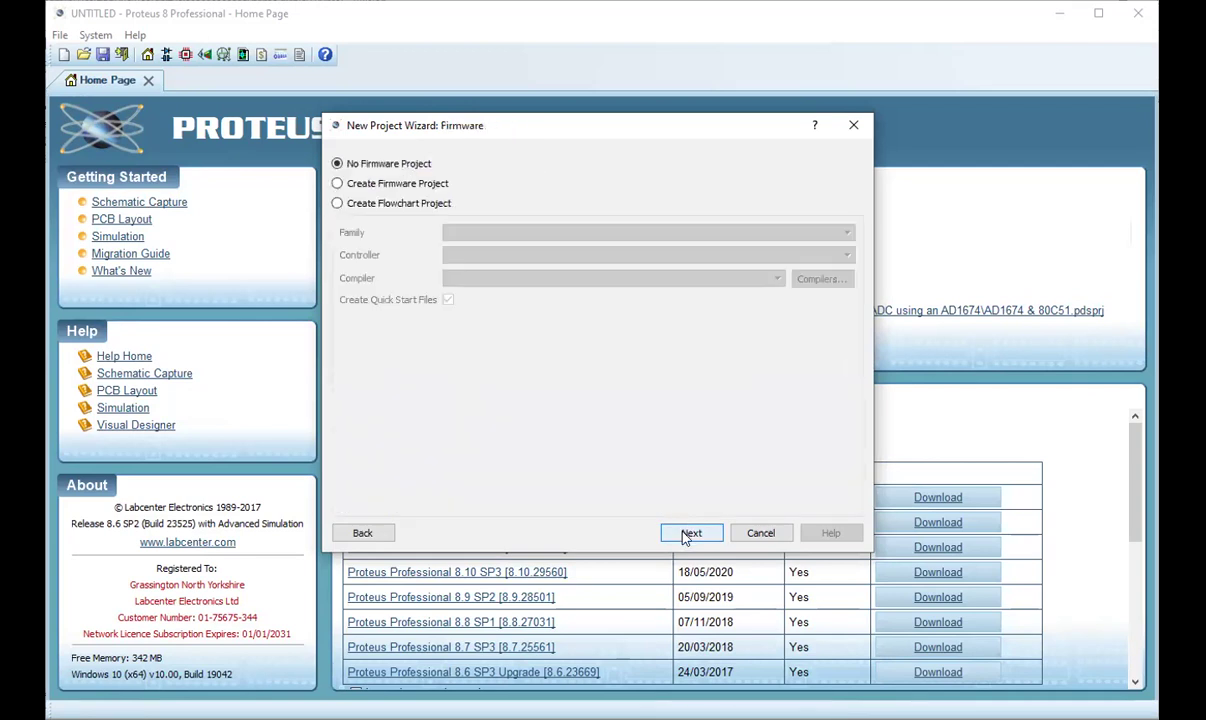
click(688, 534)
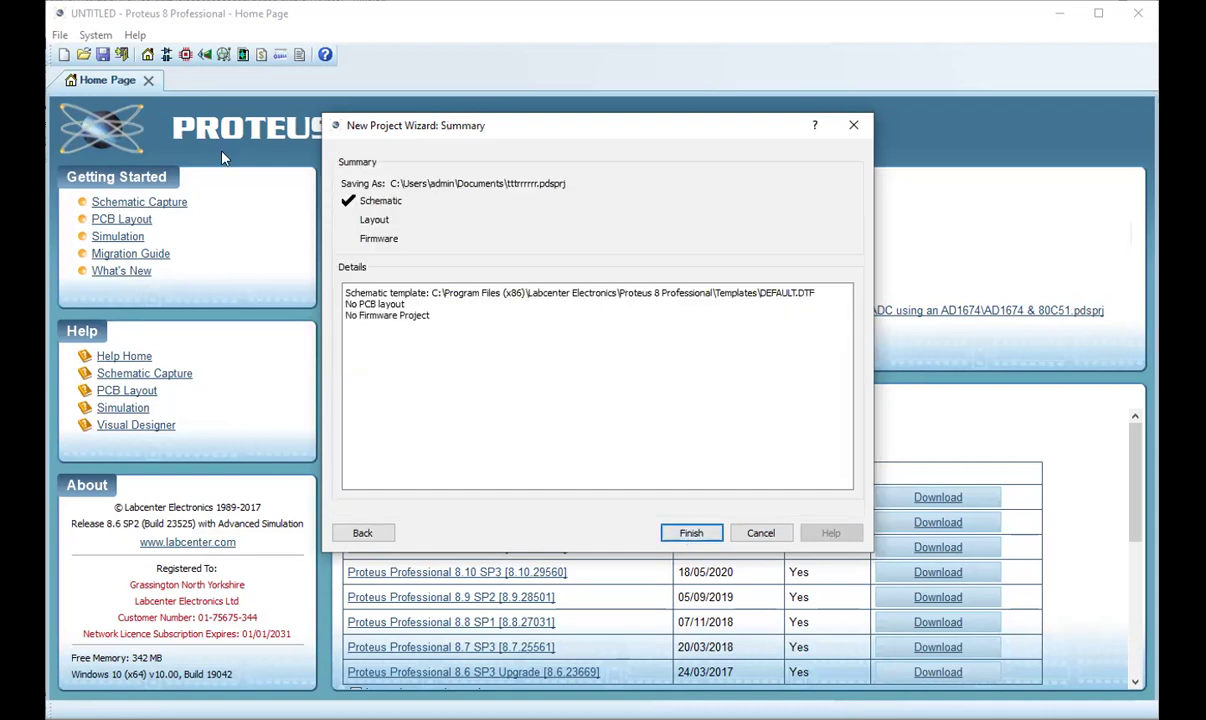
click(691, 533)
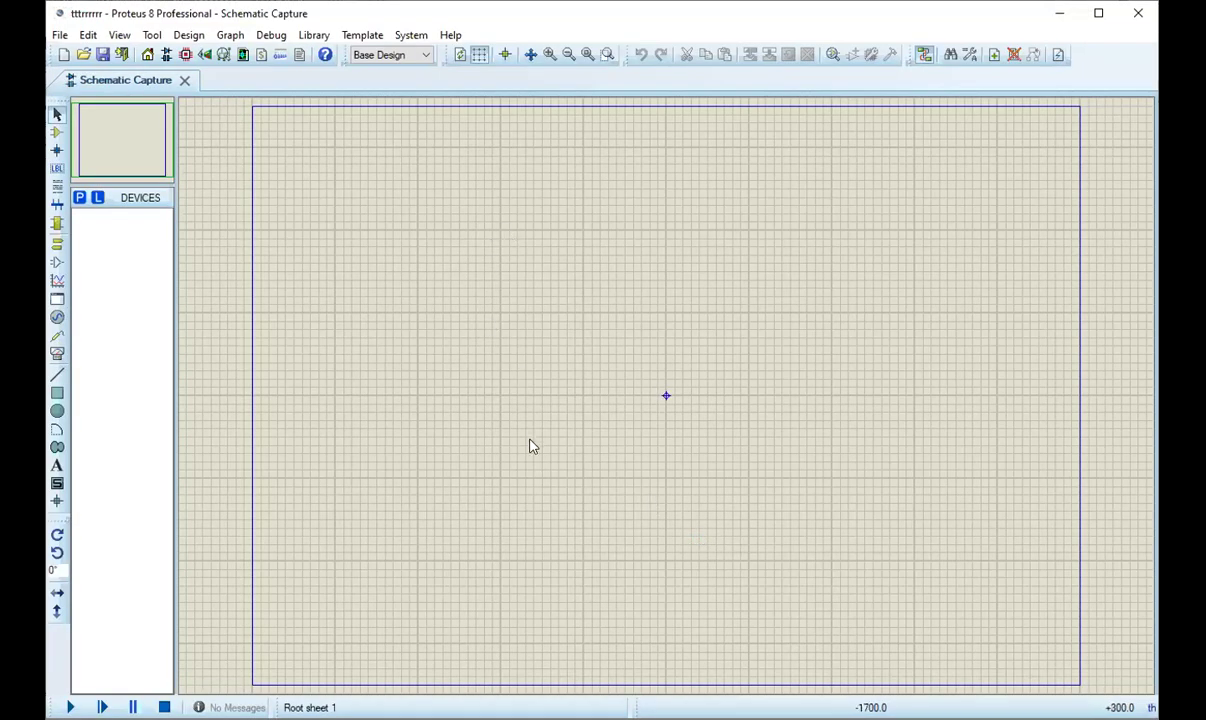
Find the AT89C51 microcontroller in the device library and place it in the left half of the sheet.
click(78, 198)
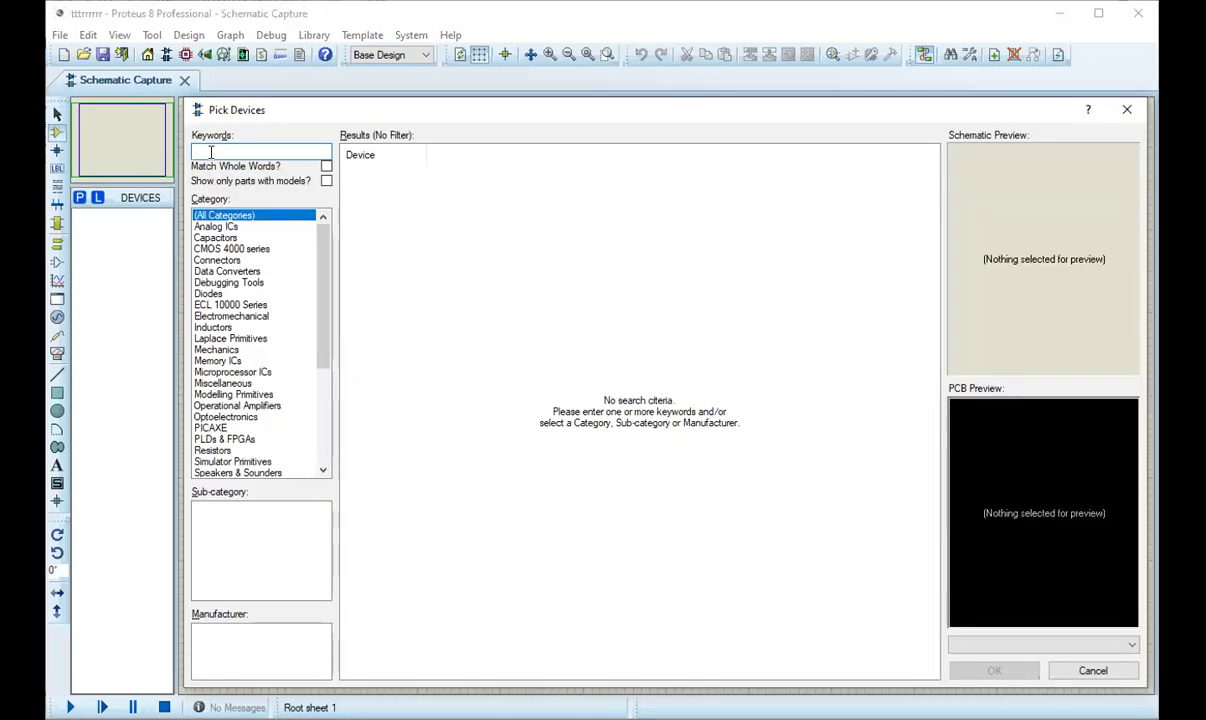
text(A)
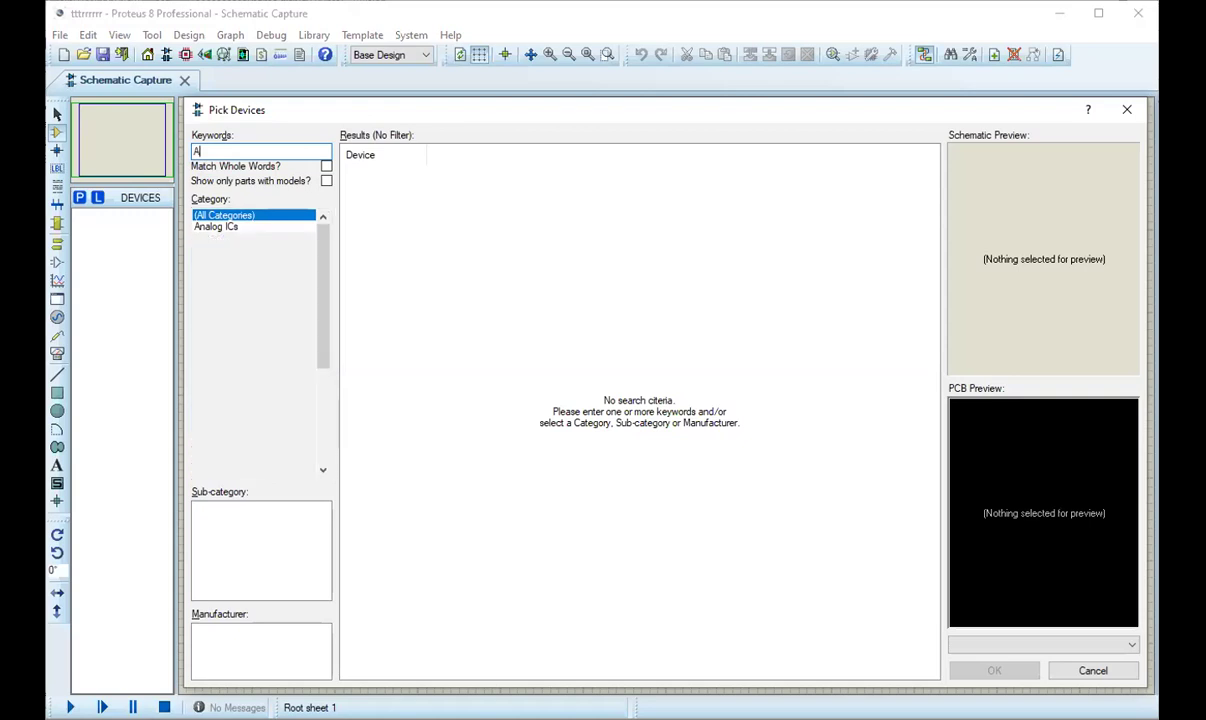
text(T8)
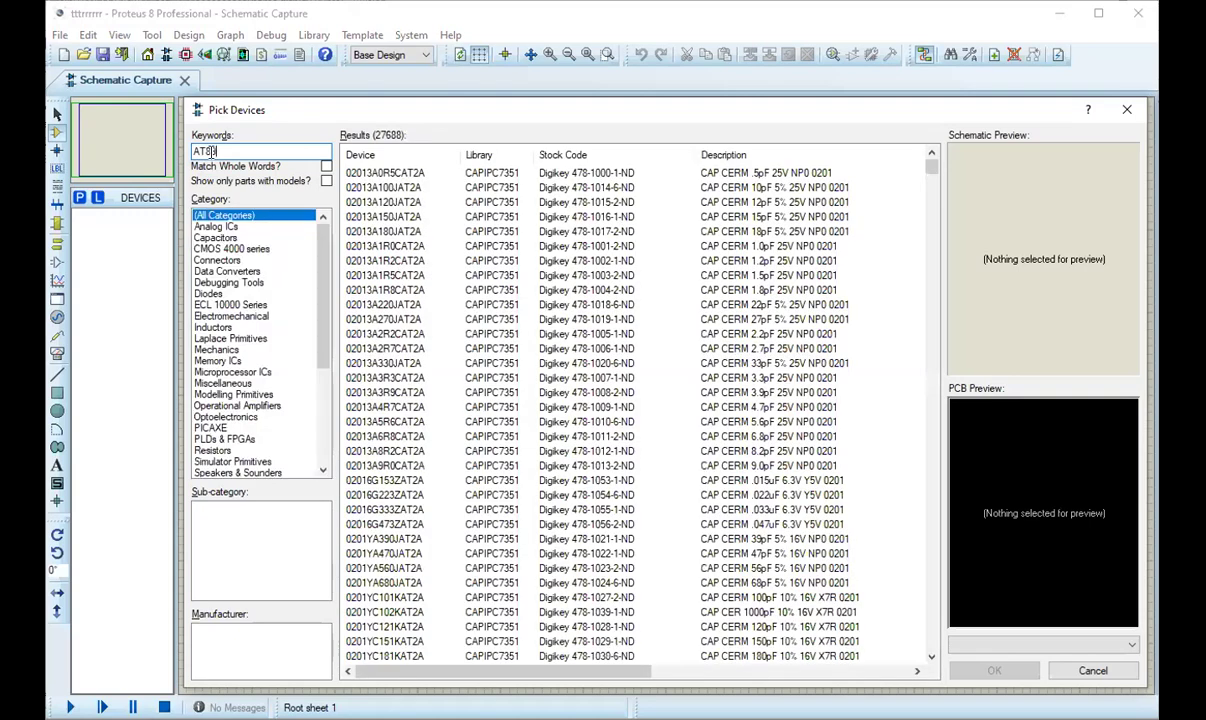
text(9C51)
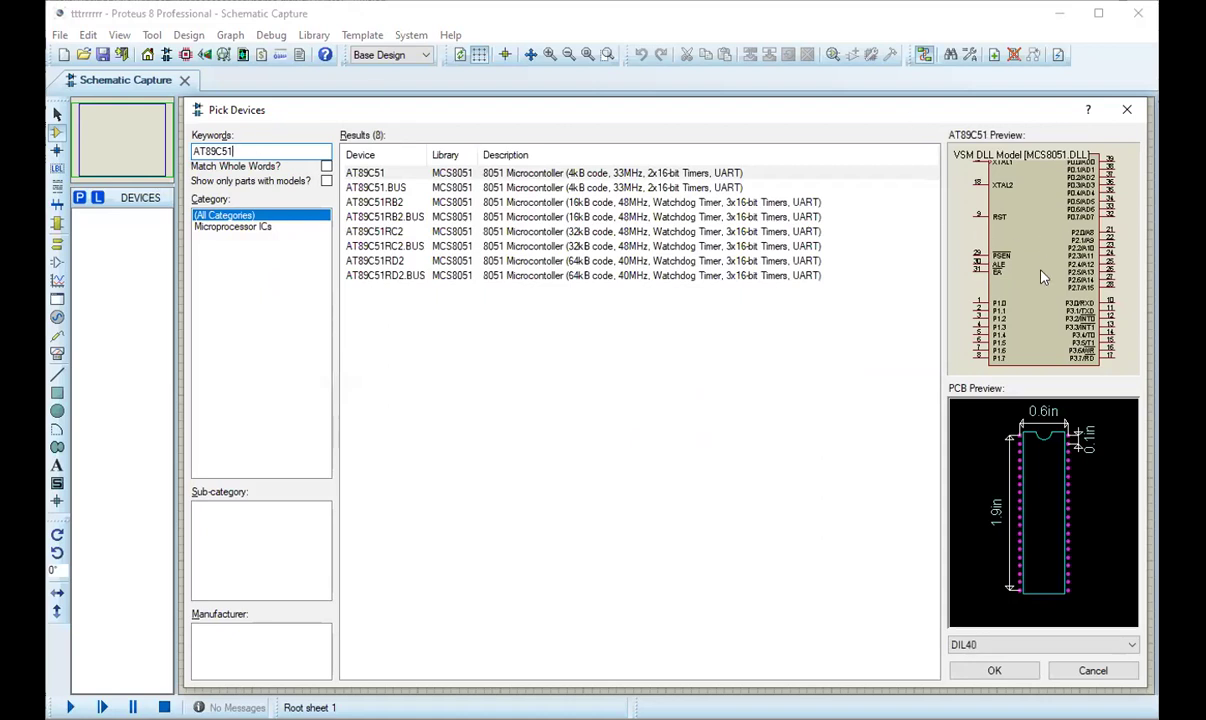
click(996, 672)
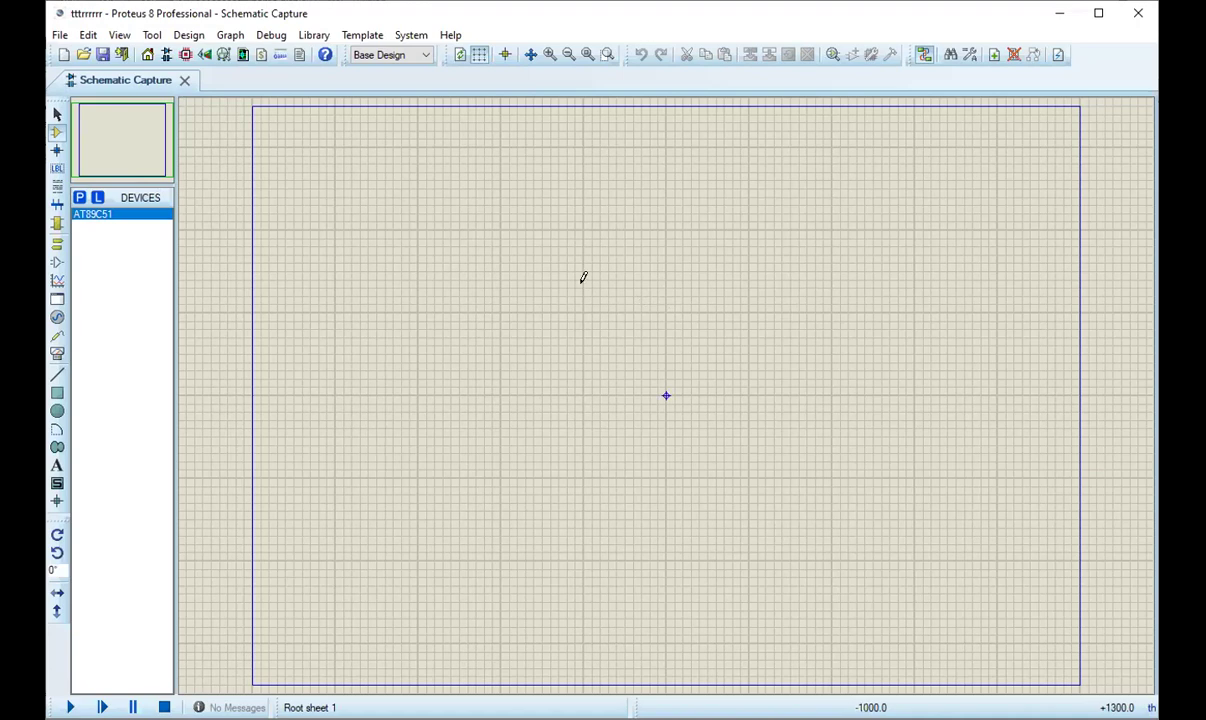
click(465, 299)
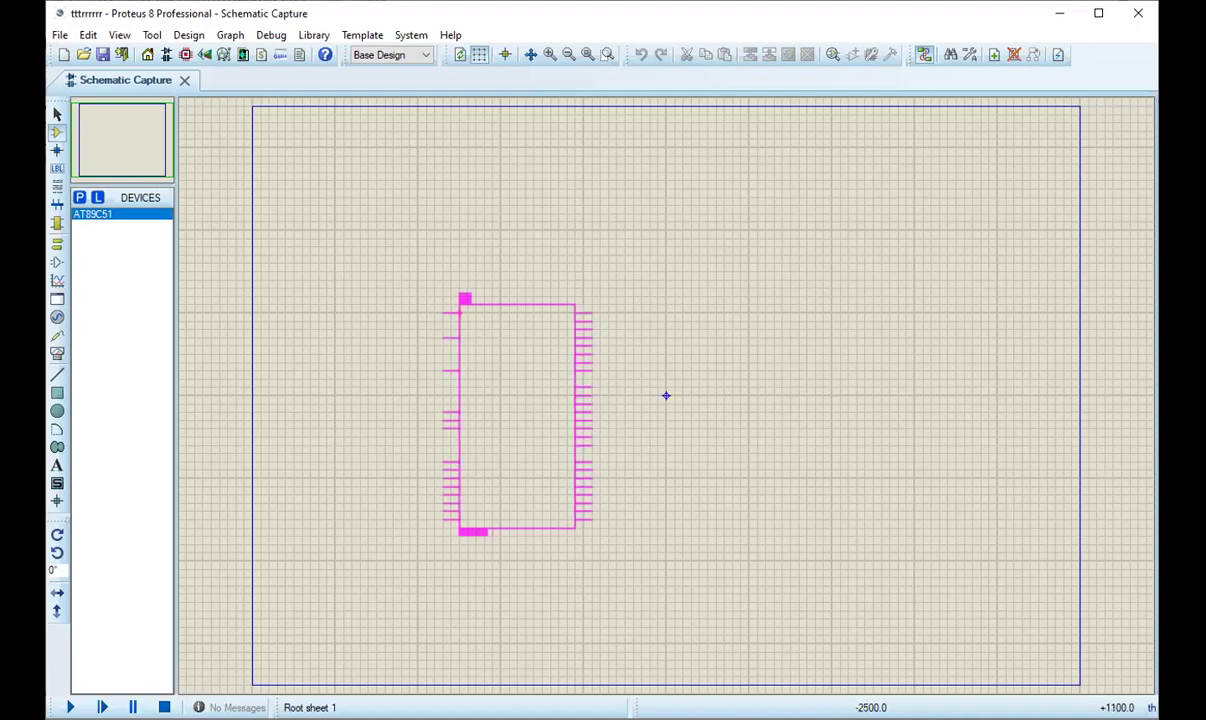
click(425, 243)
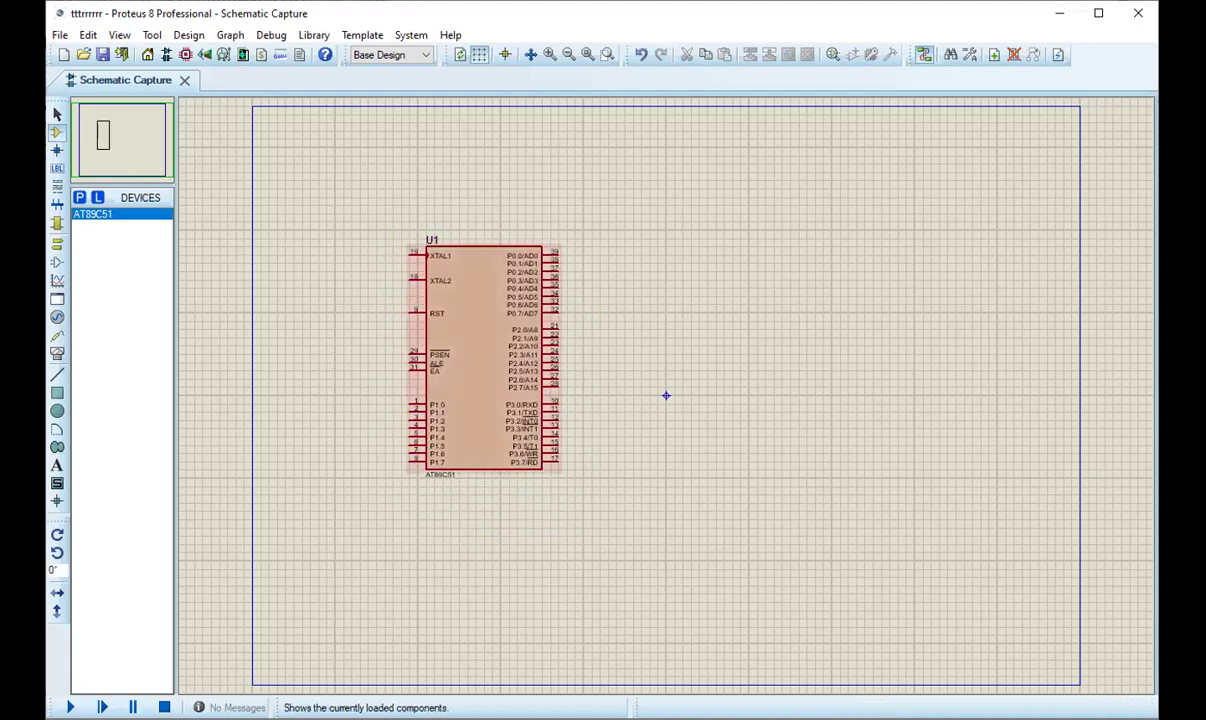
Find the unipolar MOTOR-STEPPER in the device library and place it to the right of the microcontroller.
click(80, 198)
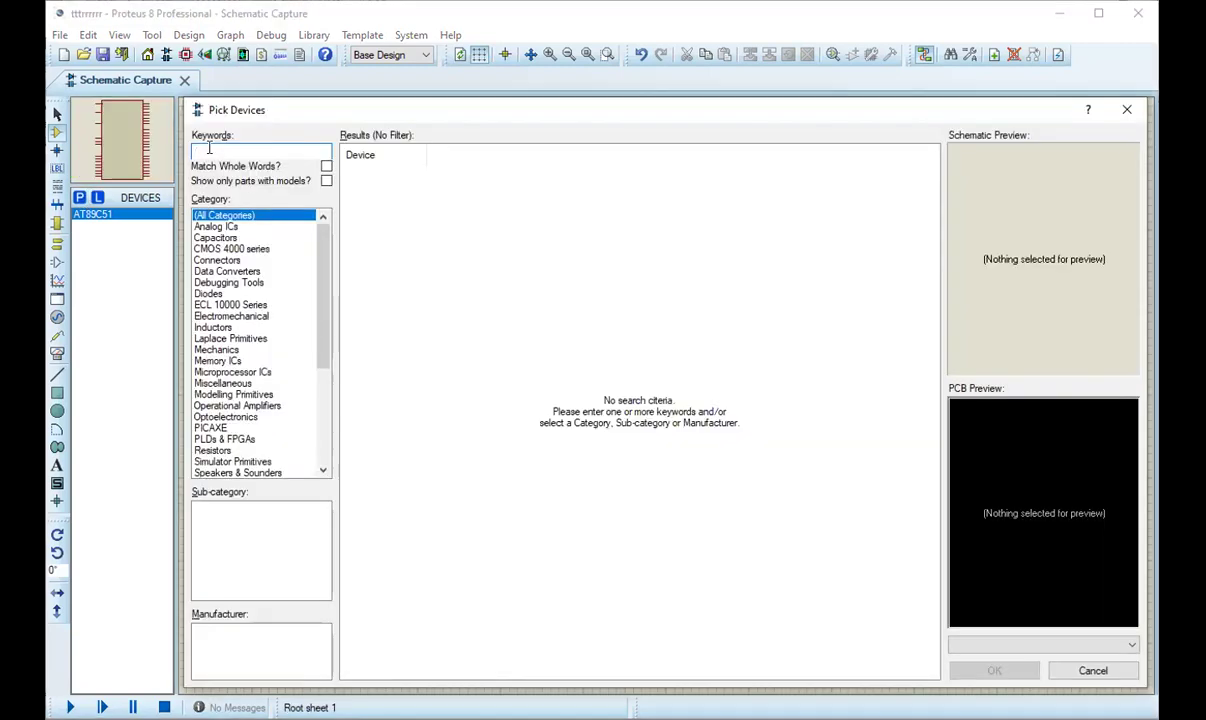
text(ste)
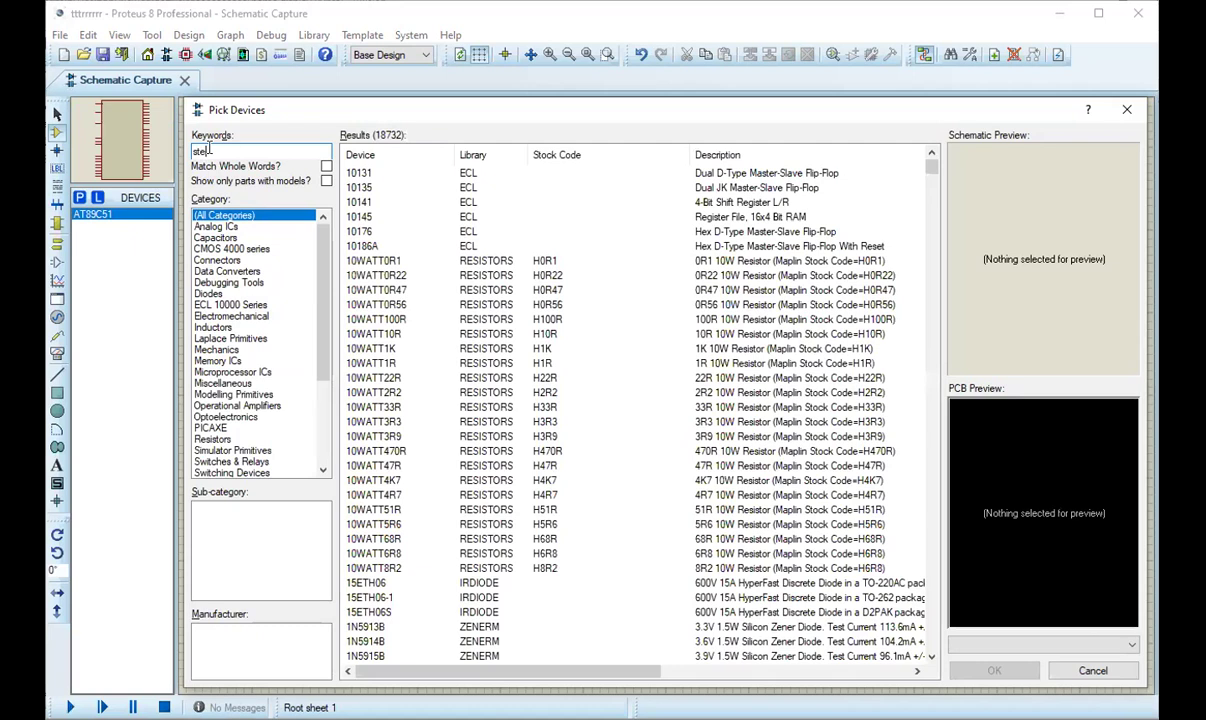
text(pper)
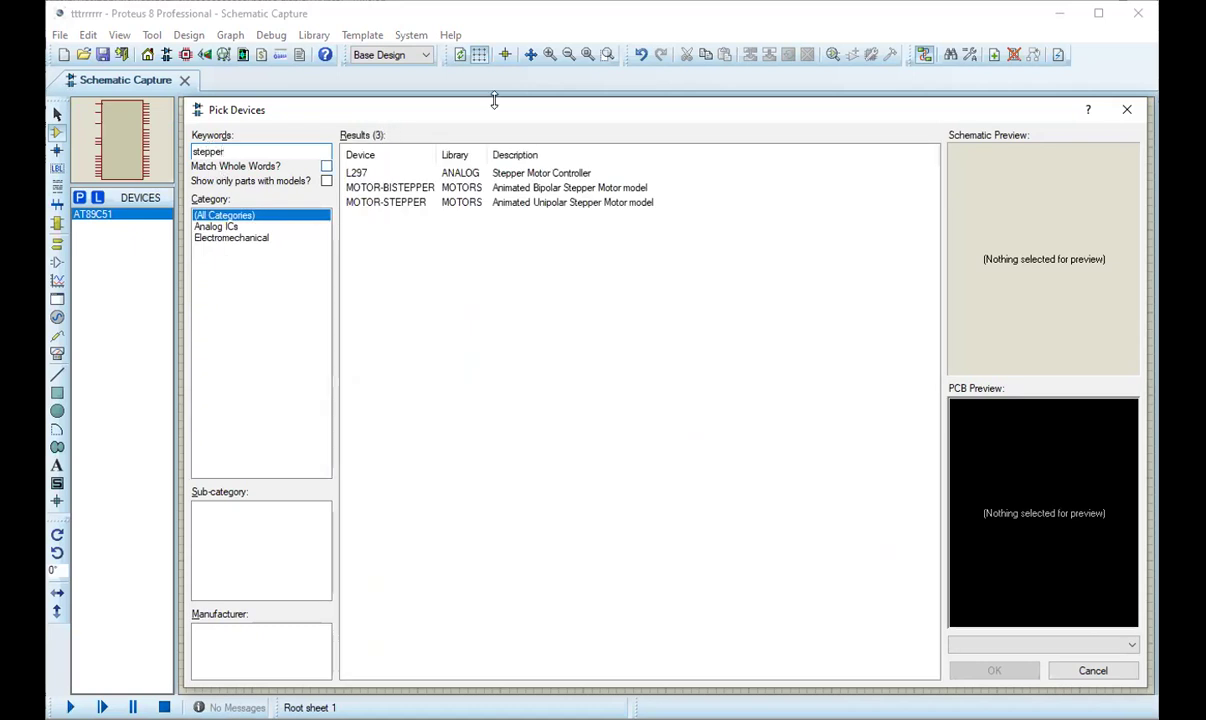
click(556, 189)
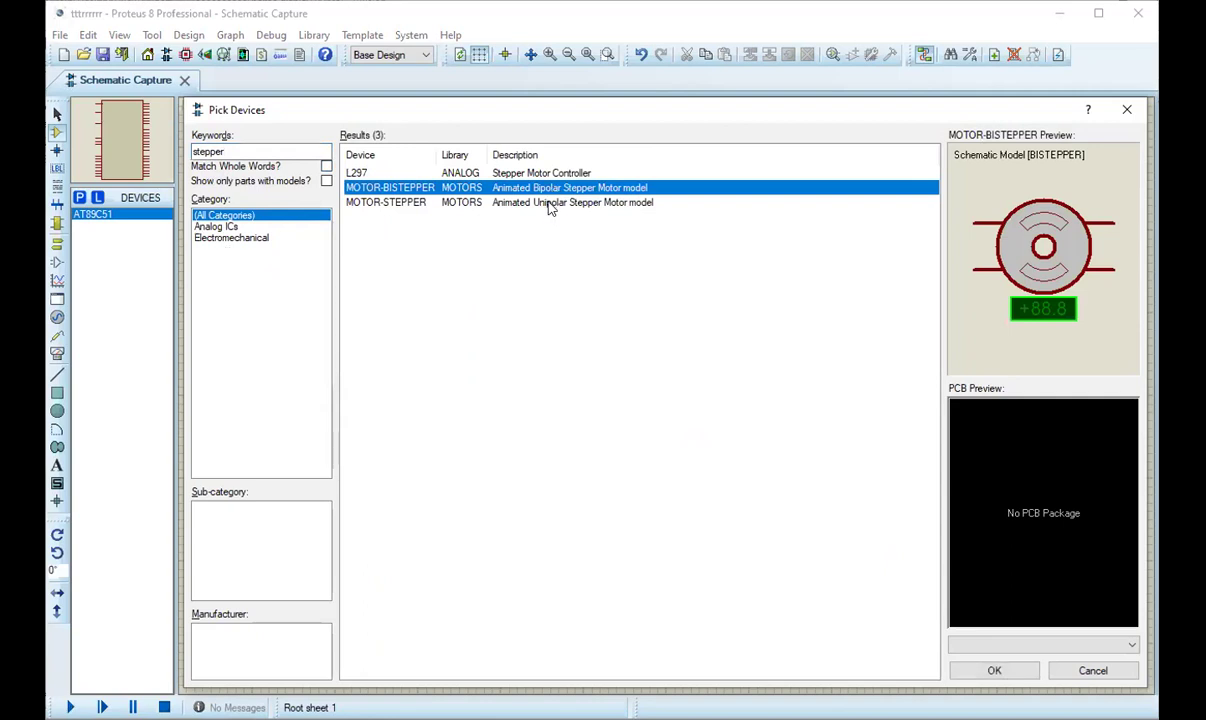
click(550, 204)
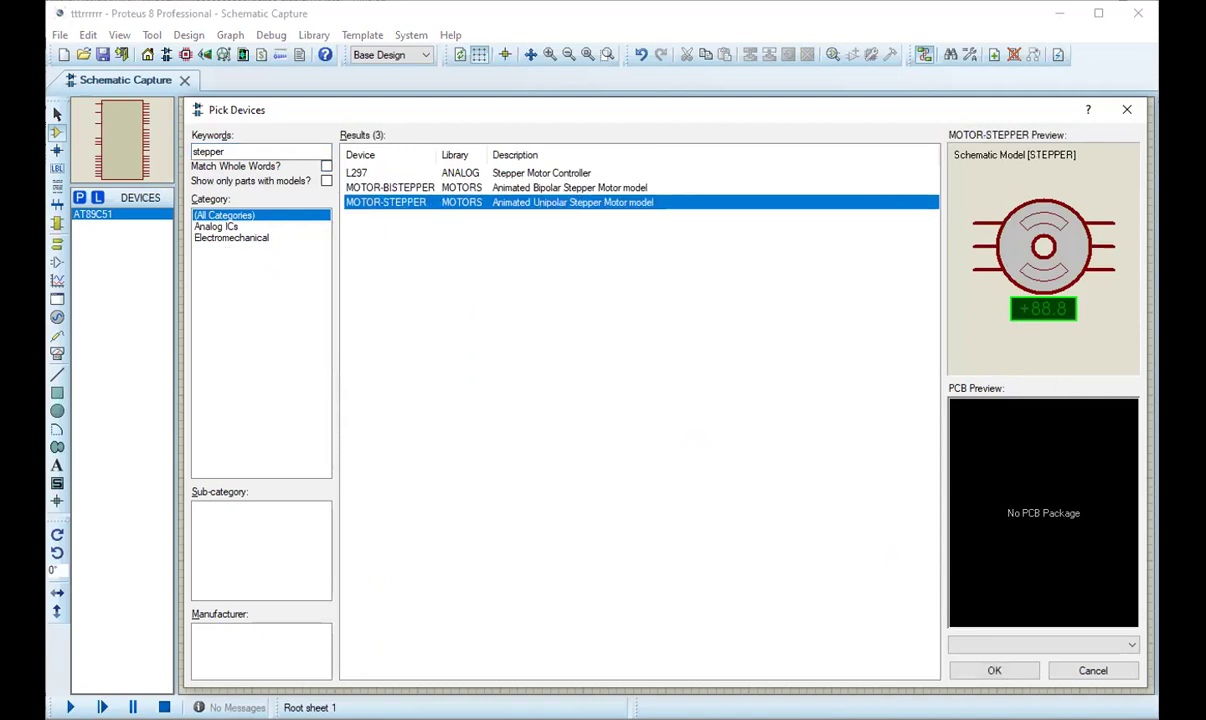
click(1025, 667)
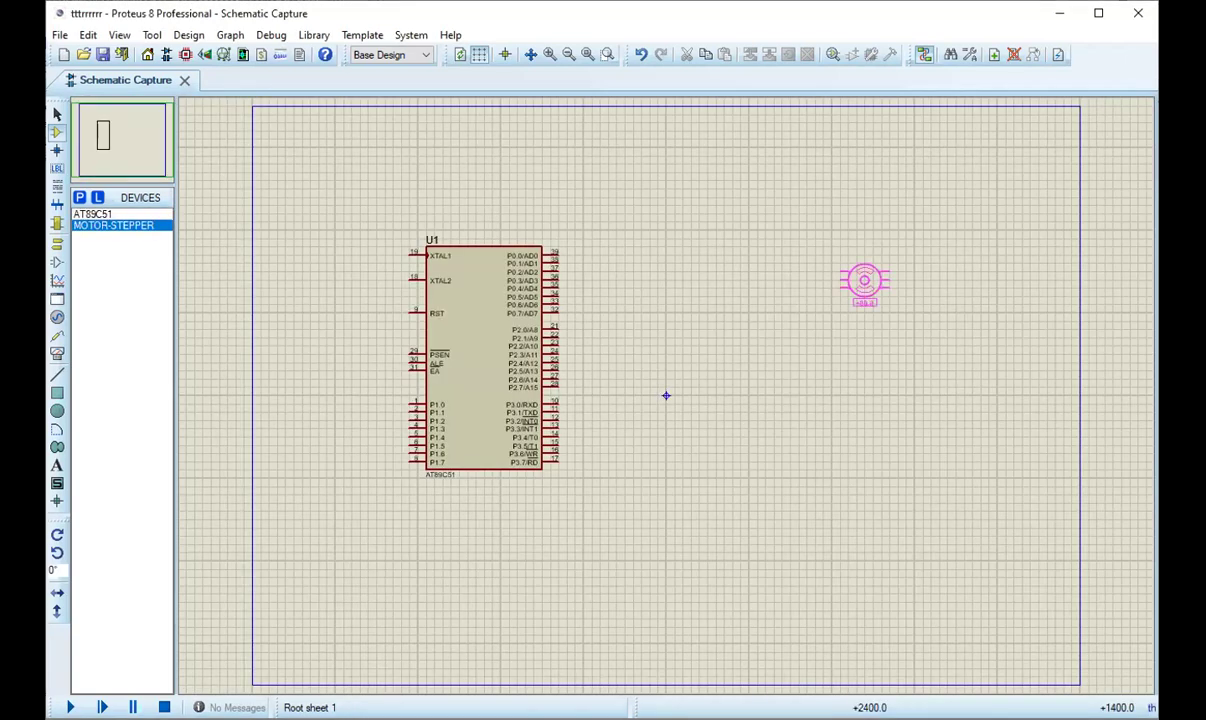
click(864, 281)
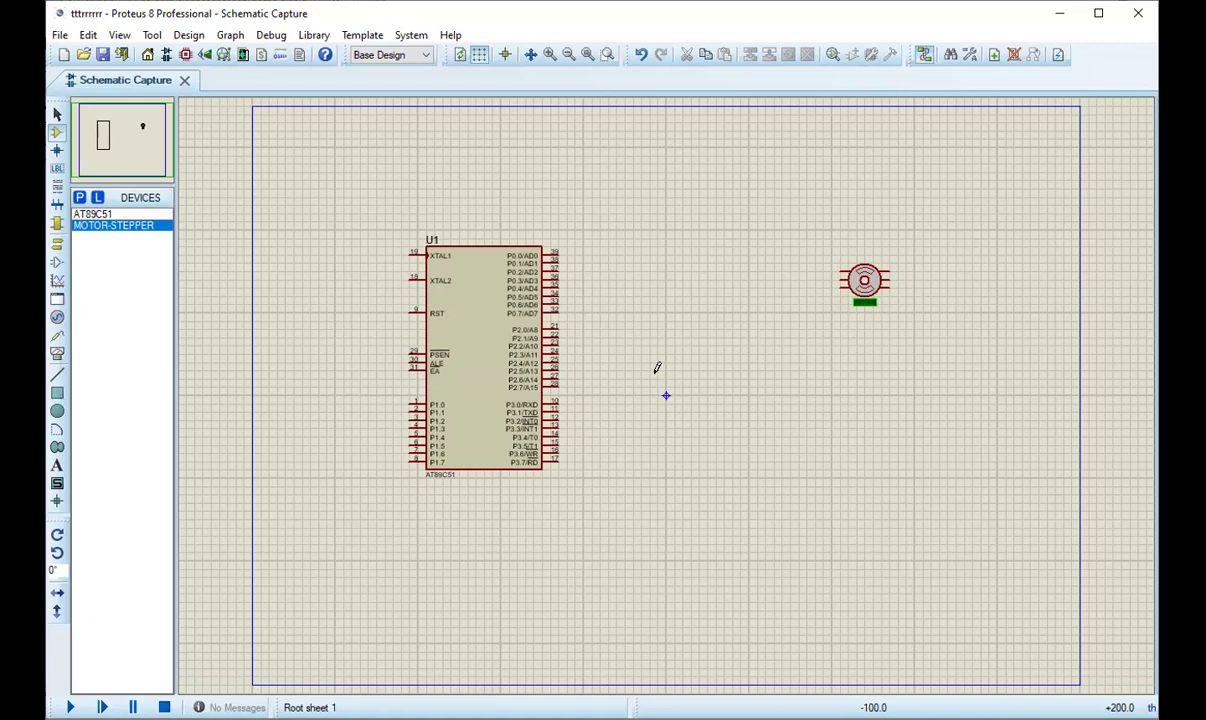
Search the device library for uln and preview the ULN2001A and ULN2002A driver arrays.
click(80, 199)
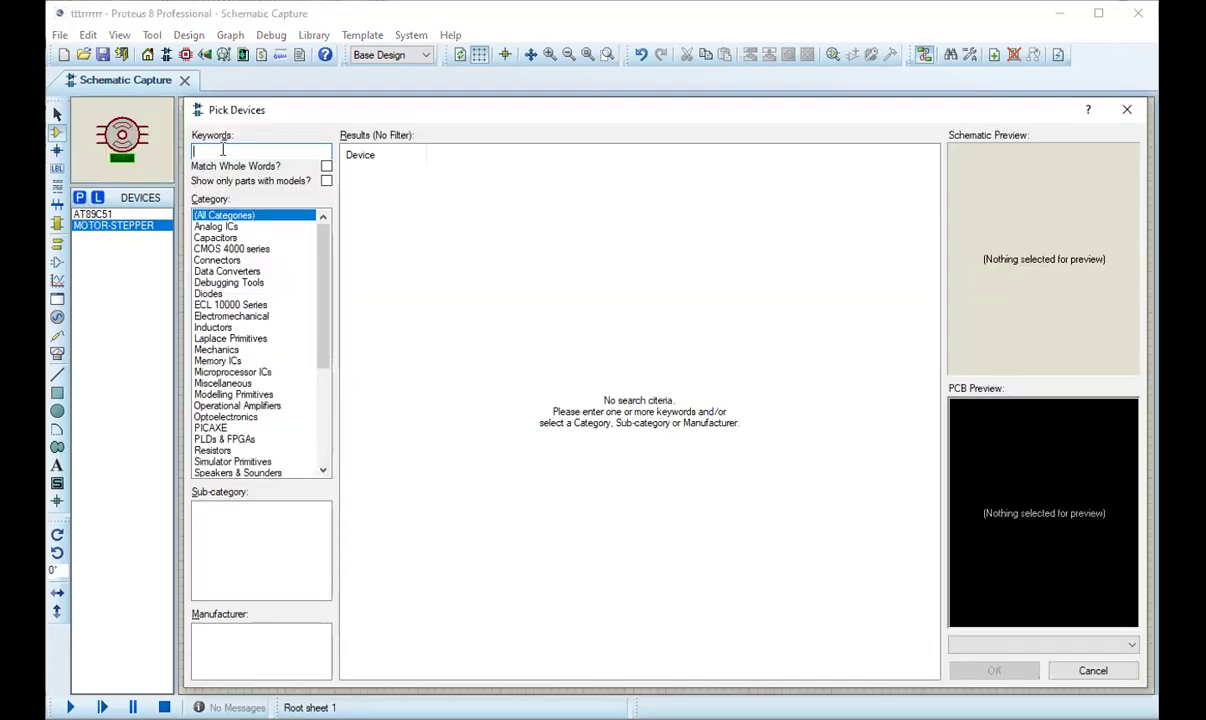
text(uln)
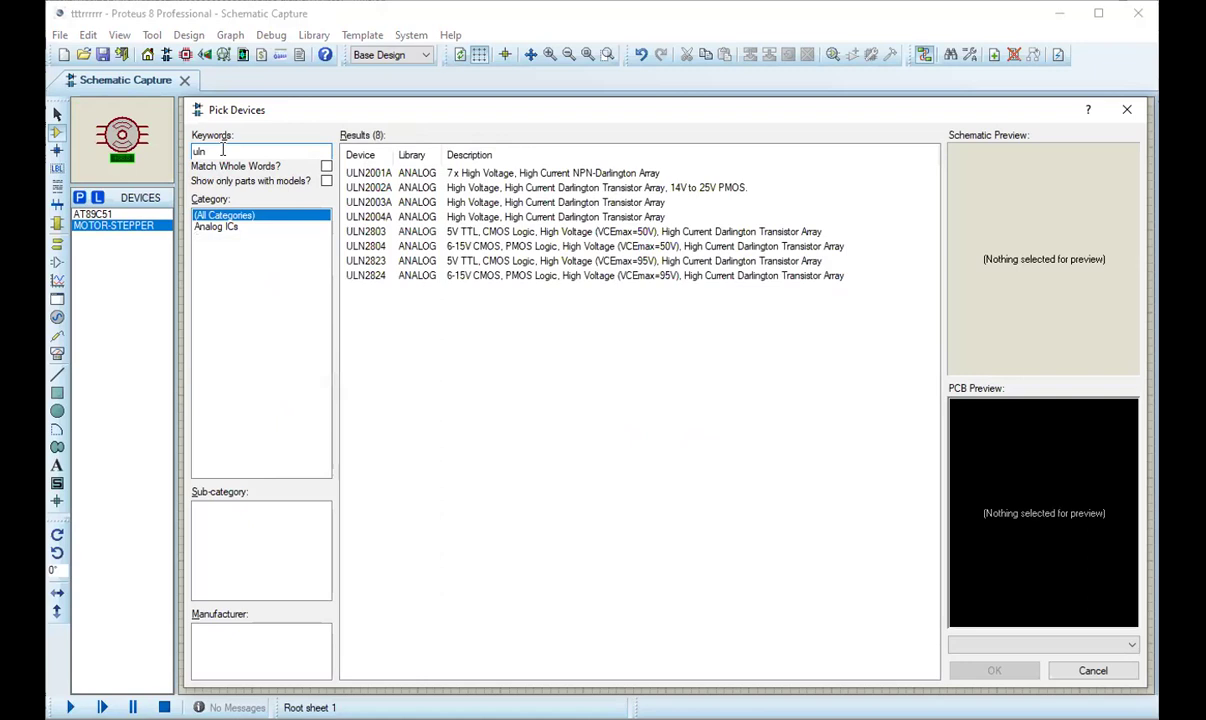
click(378, 174)
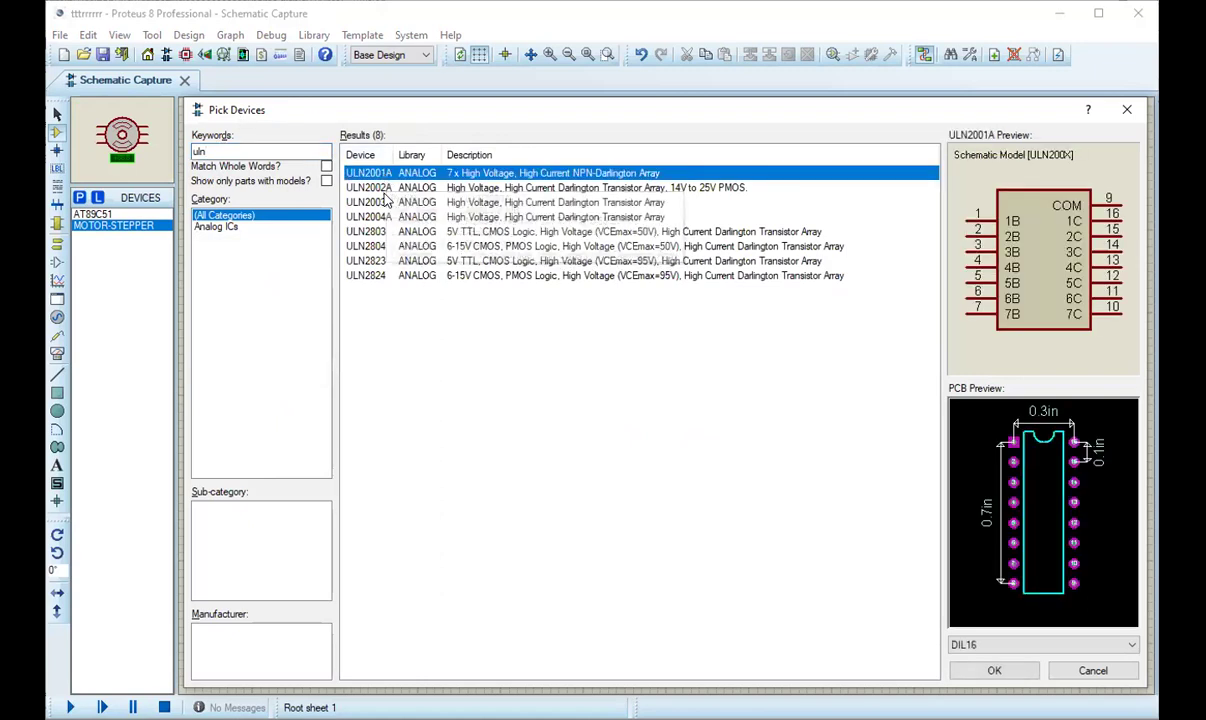
click(384, 189)
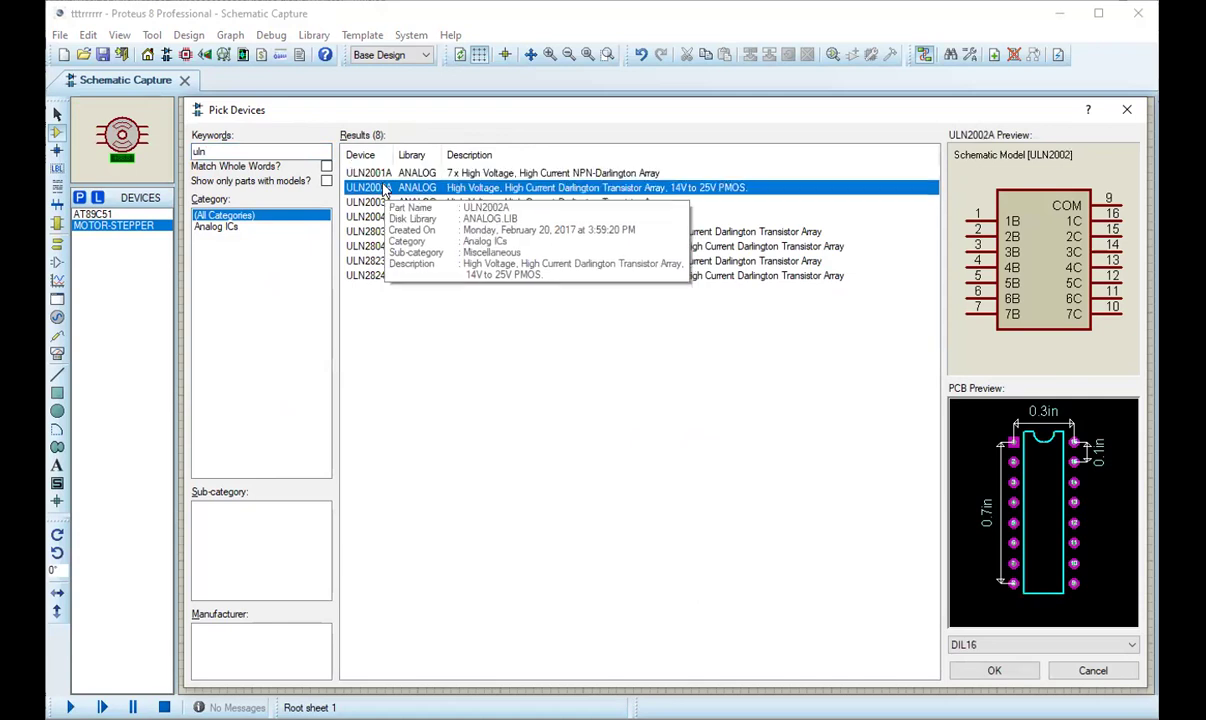